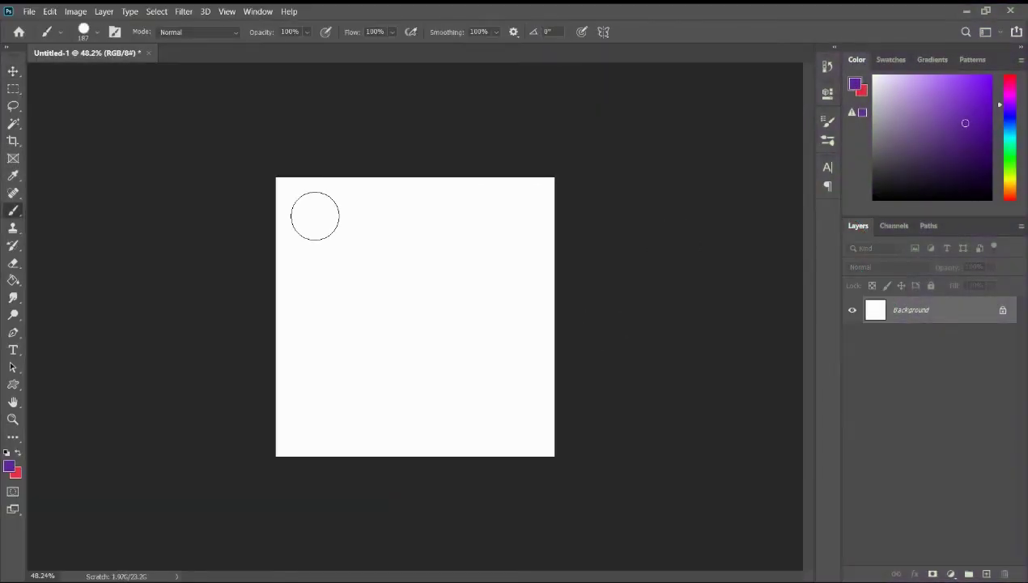
Keep the standard Brush Tool selected and show the Symmetry modes list from the butterfly icon
{"action": "right_click", "coordinate": [15, 212]}
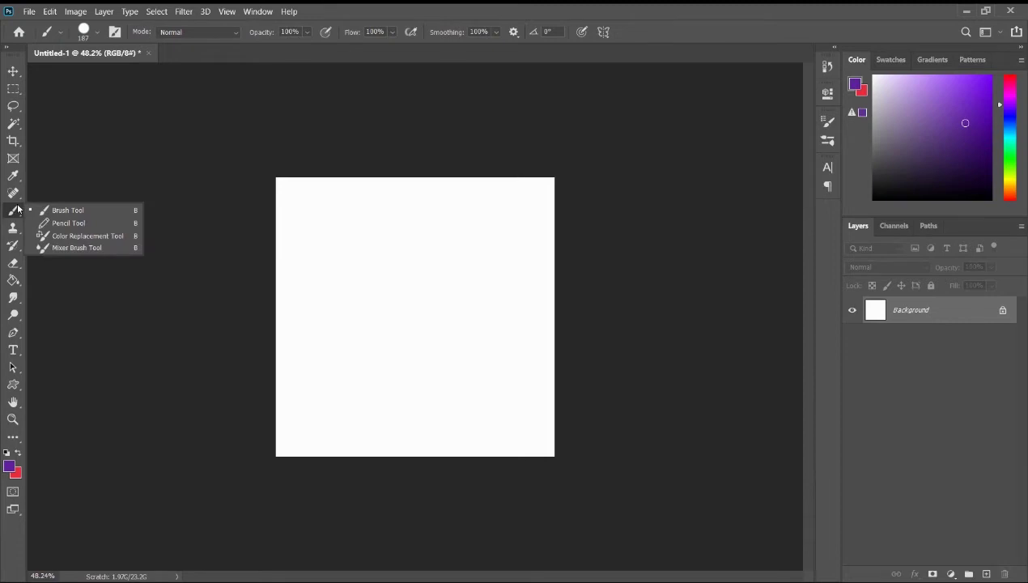
{"action": "left_click", "coordinate": [9, 215]}
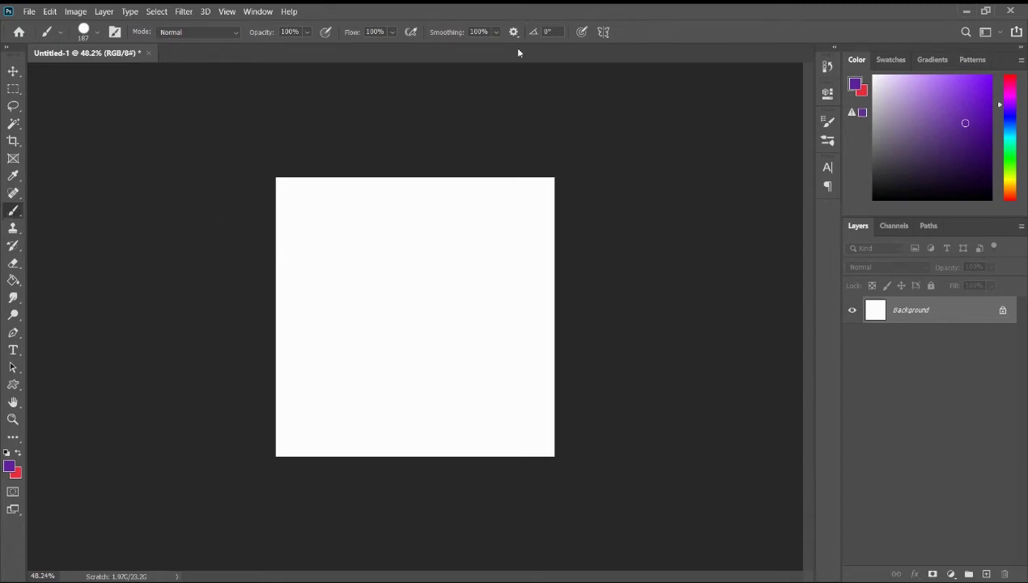
{"action": "left_click", "coordinate": [604, 33]}
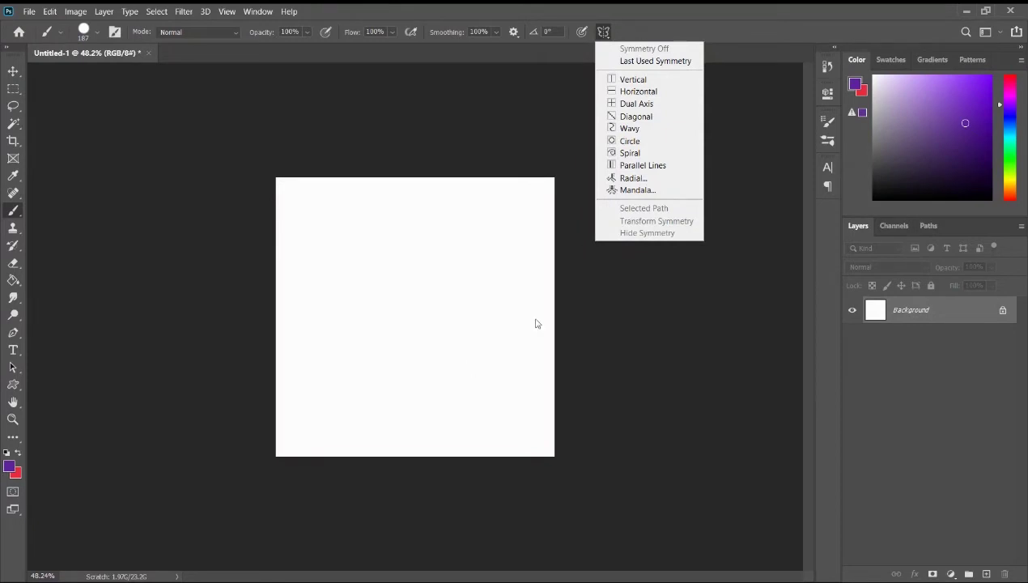
{"action": "key", "text": "h"}
{"action": "key", "text": "Escape"}
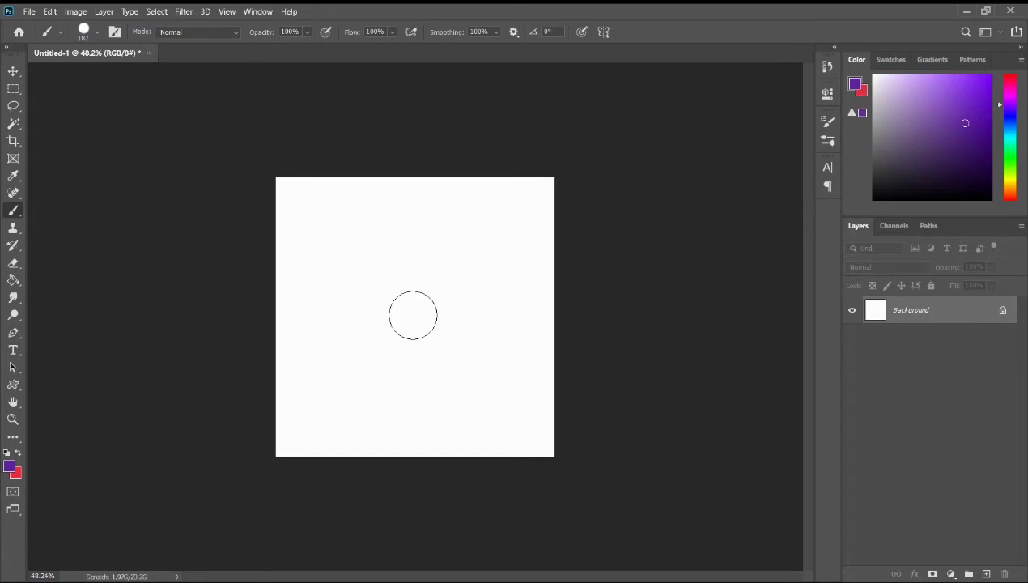
{"action": "left_click", "coordinate": [603, 32]}
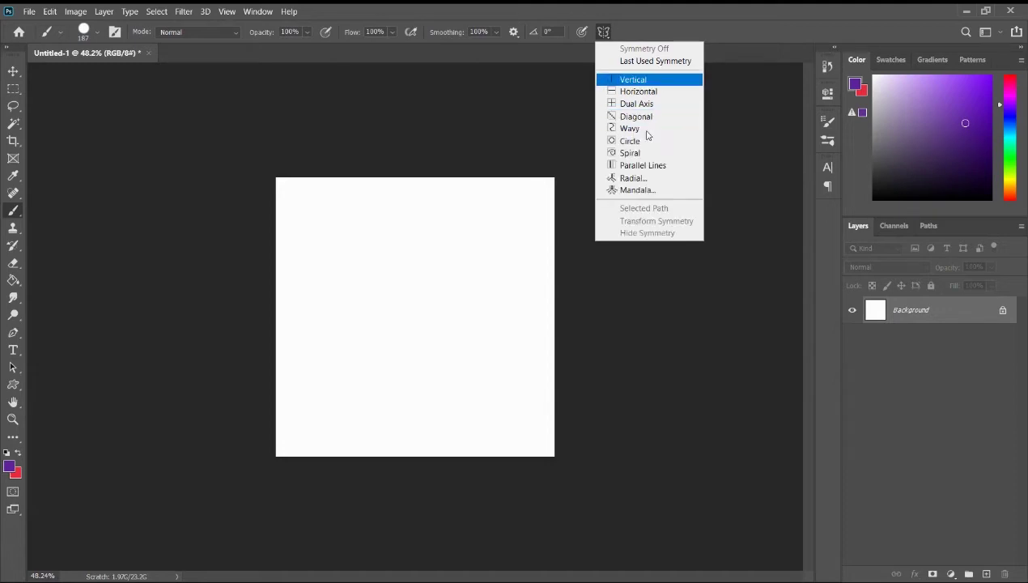
Enable Vertical symmetry with its axis stretched well past the canvas, and commit it
{"action": "left_click", "coordinate": [651, 79]}
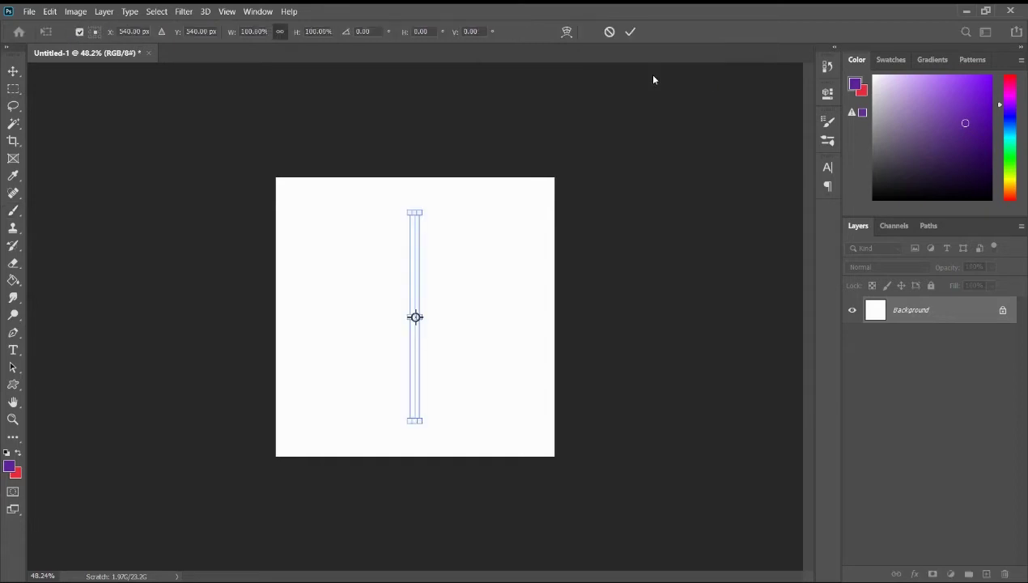
{"action": "left_click_drag", "start_coordinate": [423, 315], "coordinate": [571, 339]}
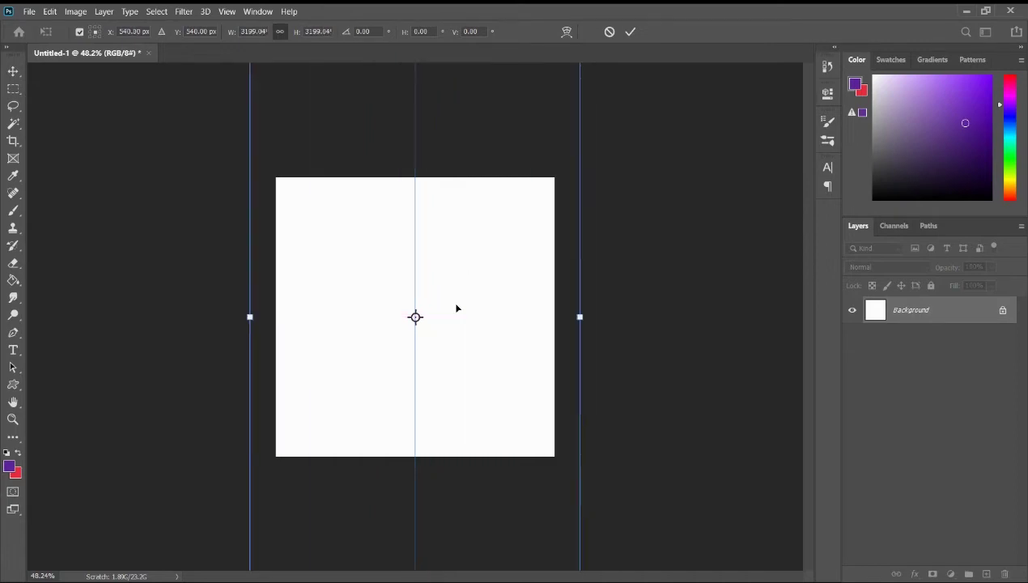
{"action": "key", "text": "Return"}
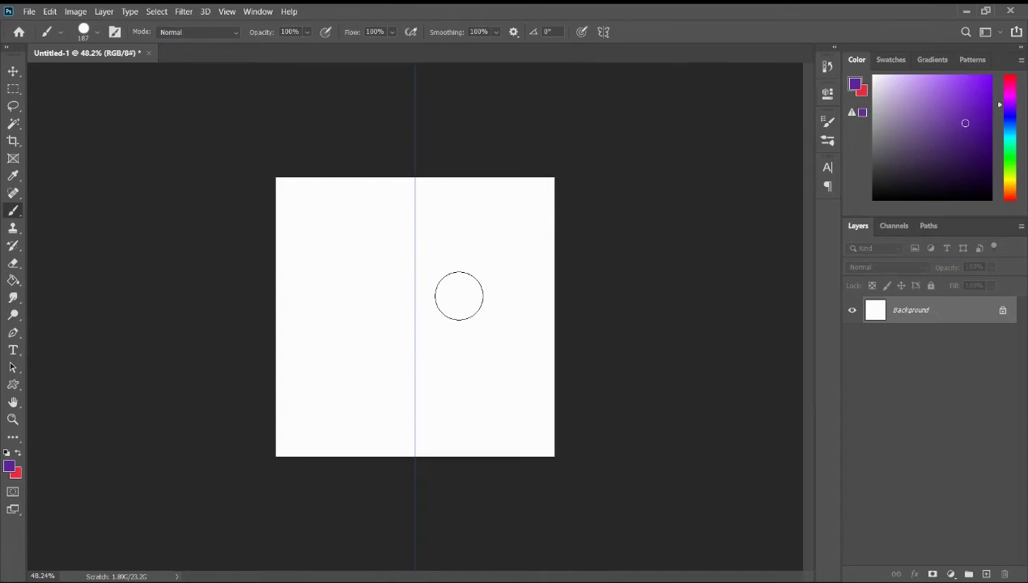
Set the brush size to 61 px
{"action": "right_click", "coordinate": [491, 326]}
{"action": "left_click_drag", "start_coordinate": [586, 340], "coordinate": [579, 342]}
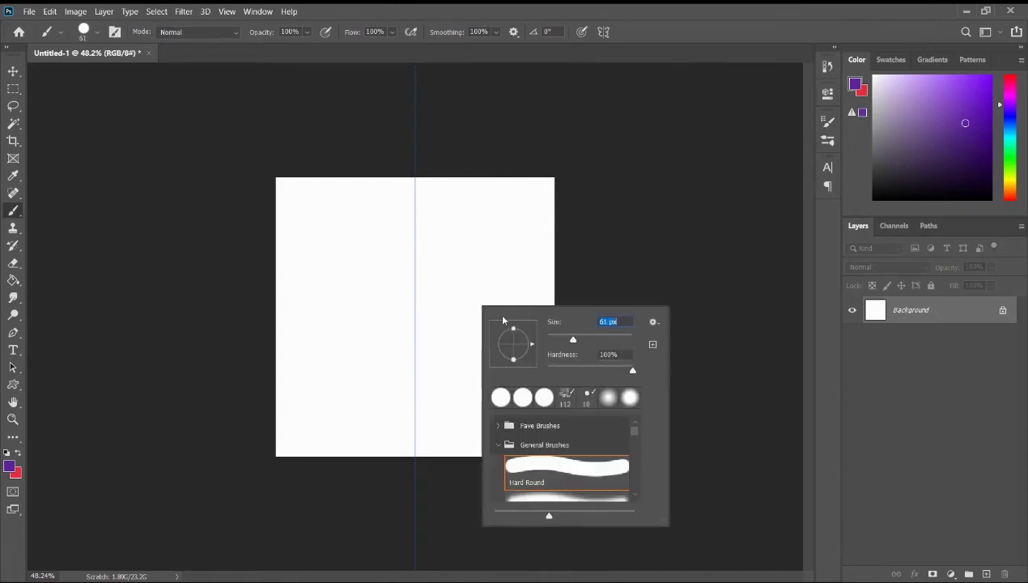
{"action": "key", "text": "Return"}
Paint a mirrored purple figure-eight with two pairs of dots beside it
{"action": "mouse_move", "coordinate": [457, 335]}
{"action": "left_mouse_down"}
{"action": "mouse_move", "coordinate": [480, 285]}
{"action": "mouse_move", "coordinate": [463, 251]}
{"action": "left_mouse_up"}
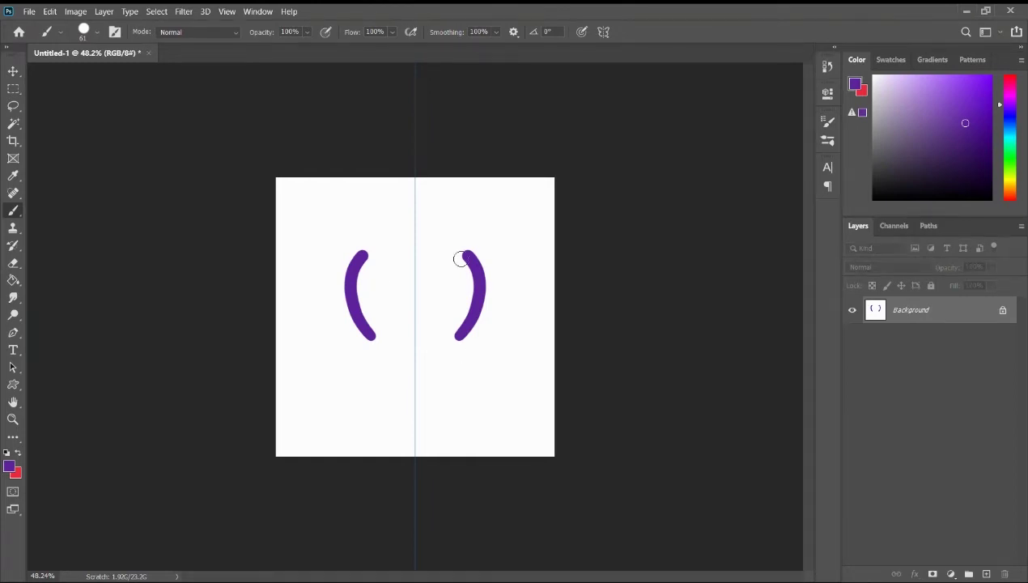
{"action": "mouse_move", "coordinate": [462, 256]}
{"action": "left_mouse_down"}
{"action": "mouse_move", "coordinate": [420, 229]}
{"action": "mouse_move", "coordinate": [468, 258]}
{"action": "mouse_move", "coordinate": [459, 335]}
{"action": "mouse_move", "coordinate": [397, 368]}
{"action": "mouse_move", "coordinate": [369, 411]}
{"action": "left_mouse_up"}
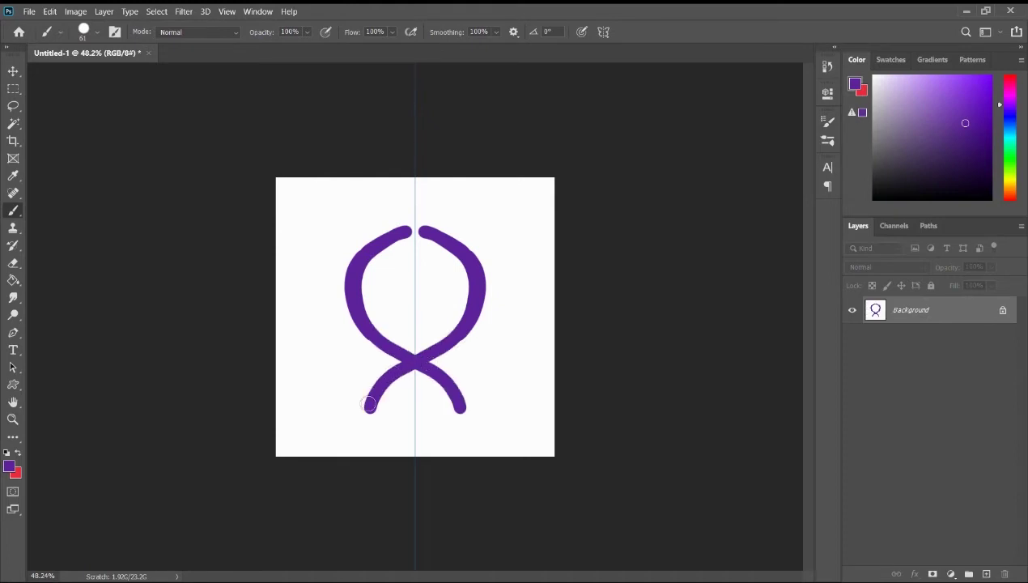
{"action": "left_click", "coordinate": [369, 405]}
{"action": "left_click_drag", "start_coordinate": [389, 465], "coordinate": [391, 469]}
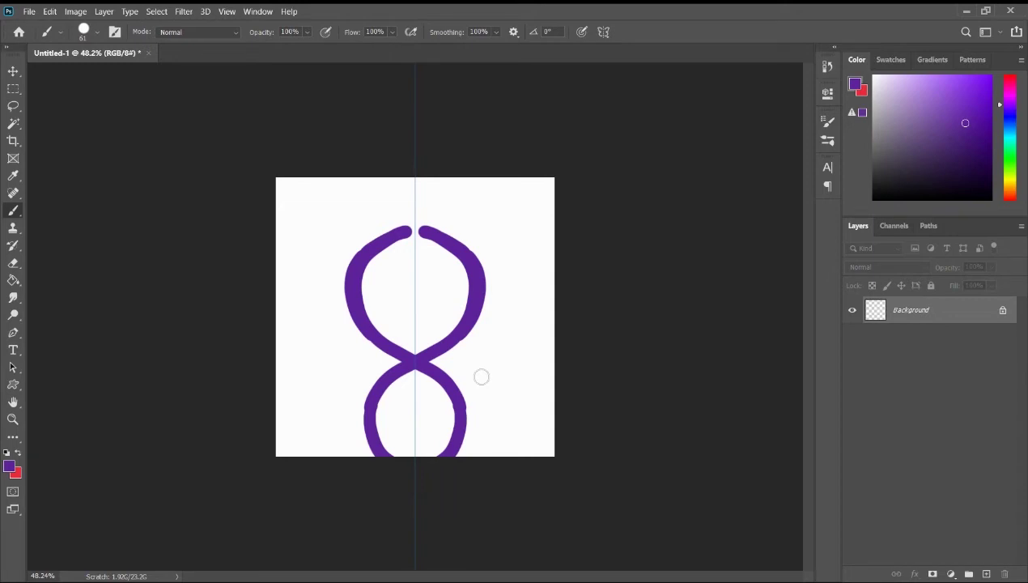
{"action": "left_click", "coordinate": [528, 303]}
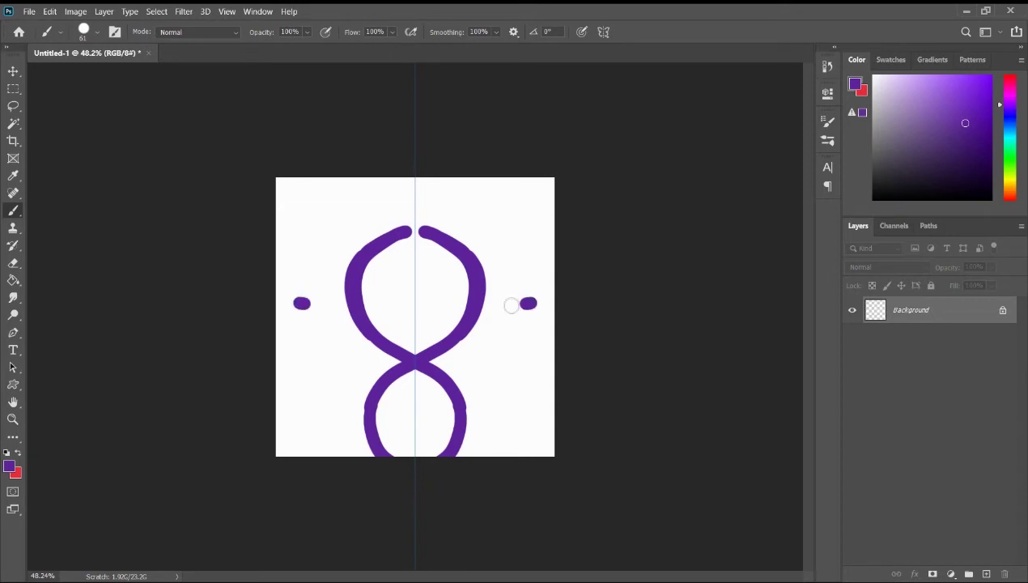
{"action": "left_click", "coordinate": [523, 379]}
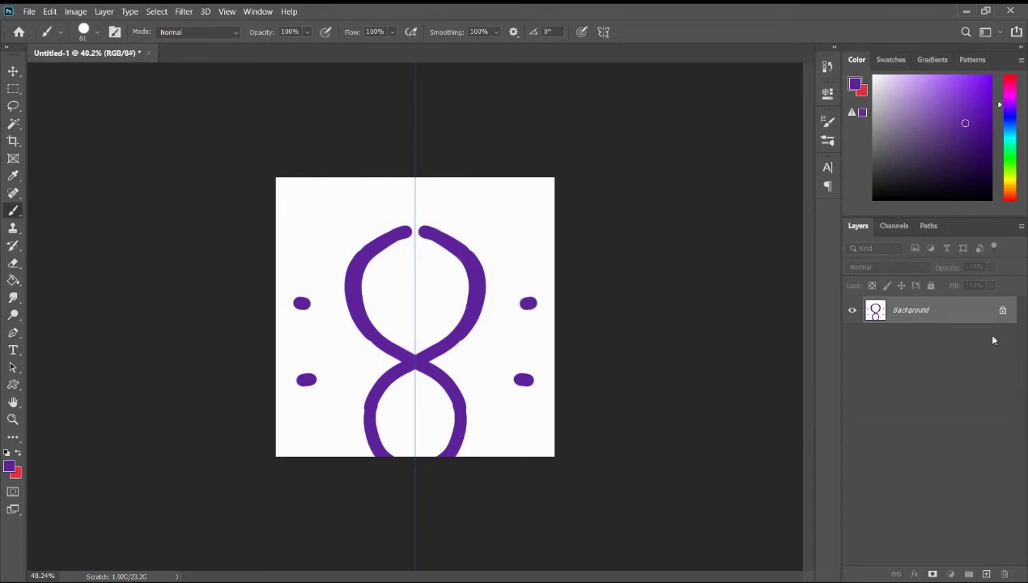
Cancel the new layer and revert the canvas to the Untitled-1 History snapshot
{"action": "key", "text": "ctrl+shift+n"}
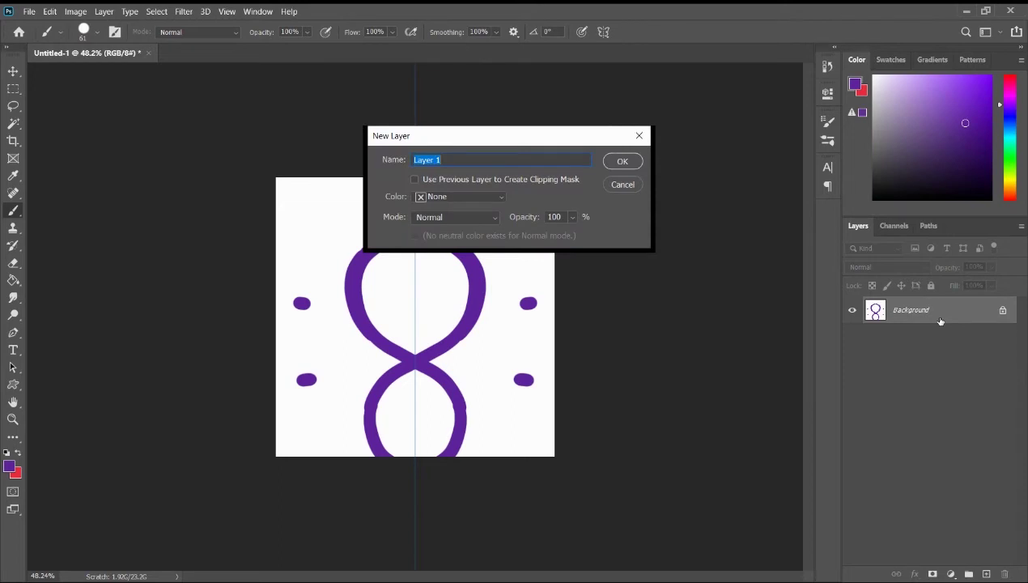
{"action": "left_click", "coordinate": [633, 184]}
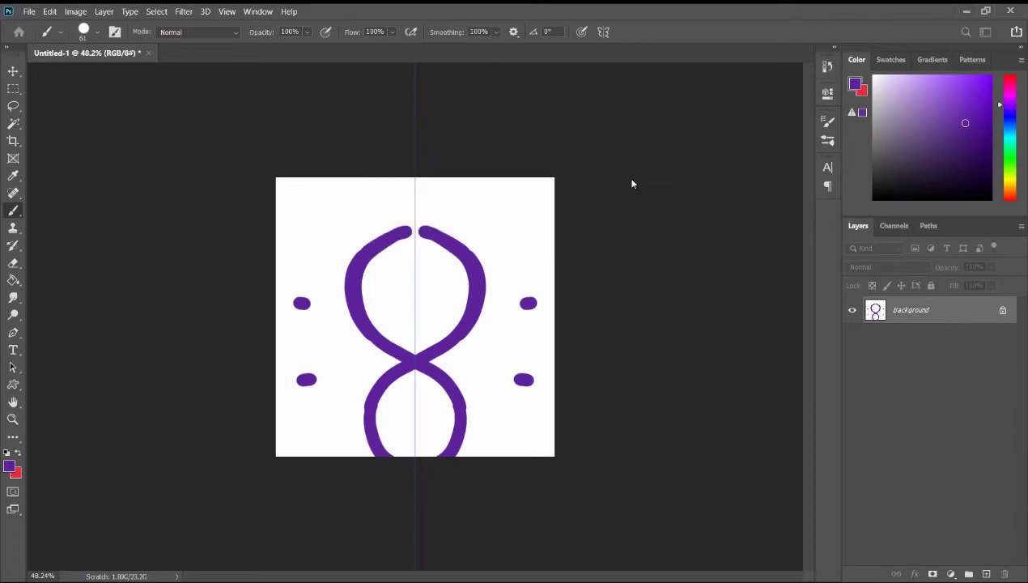
{"action": "left_click", "coordinate": [827, 67]}
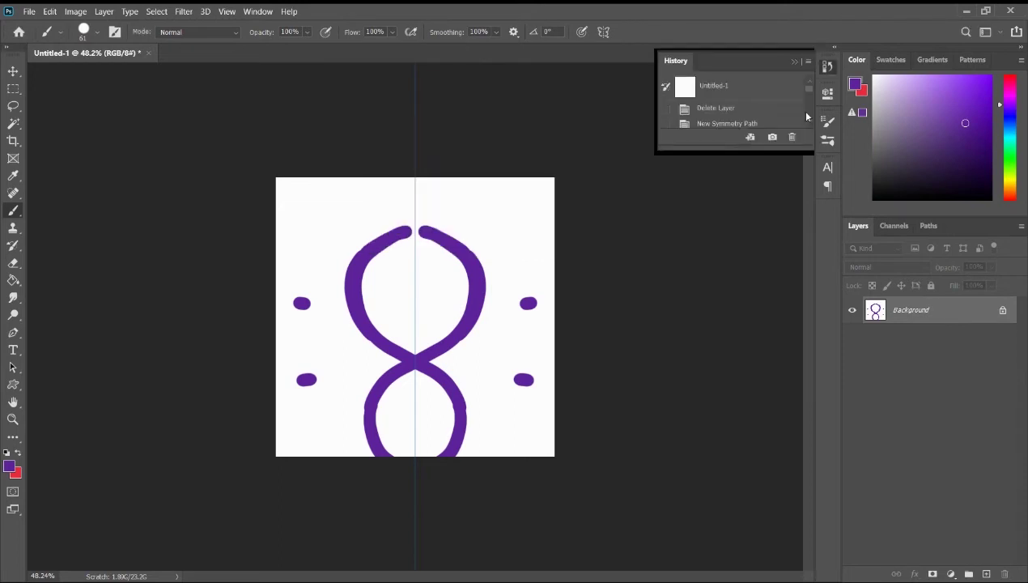
{"action": "left_click", "coordinate": [774, 85]}
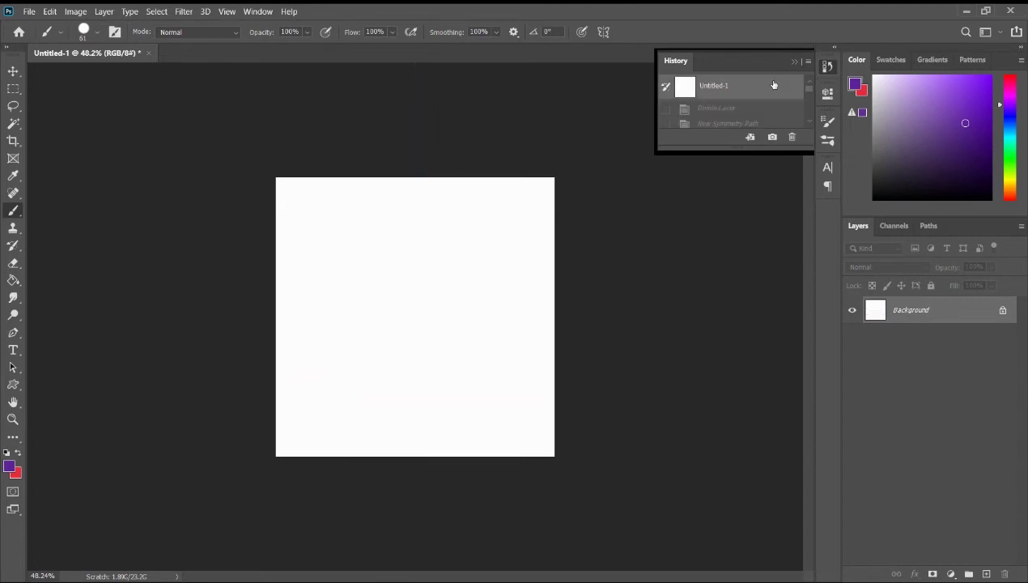
{"action": "left_click", "coordinate": [484, 254]}
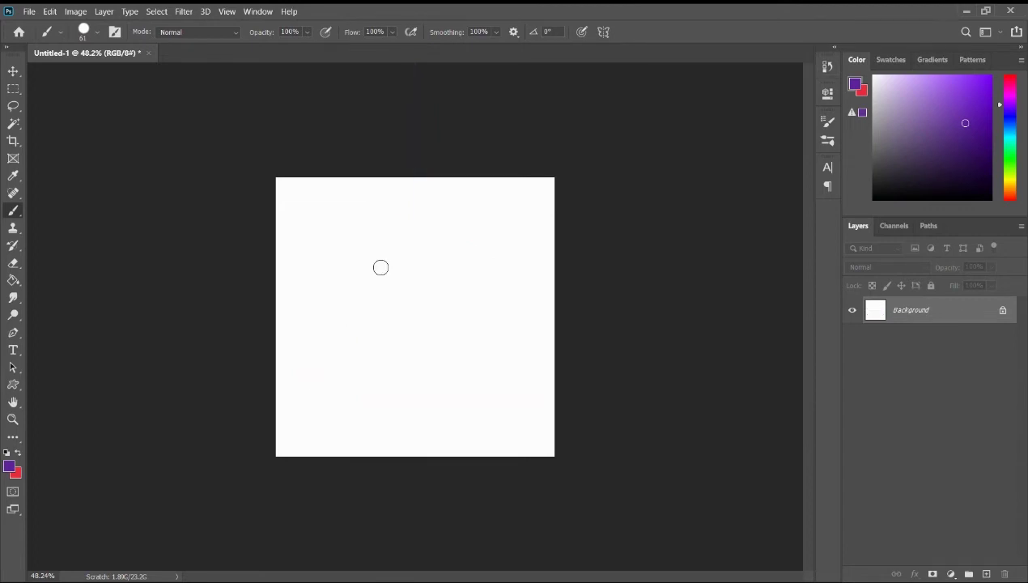
Switch to Dual Axis symmetry scaled to about 149%, past the canvas edges, and commit
{"action": "left_click", "coordinate": [604, 32]}
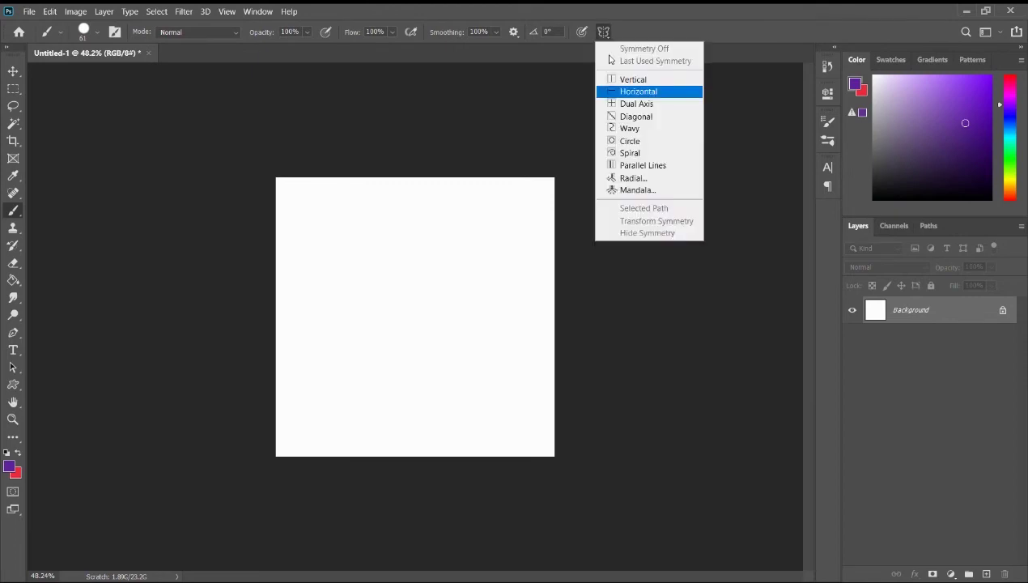
{"action": "left_click", "coordinate": [636, 103]}
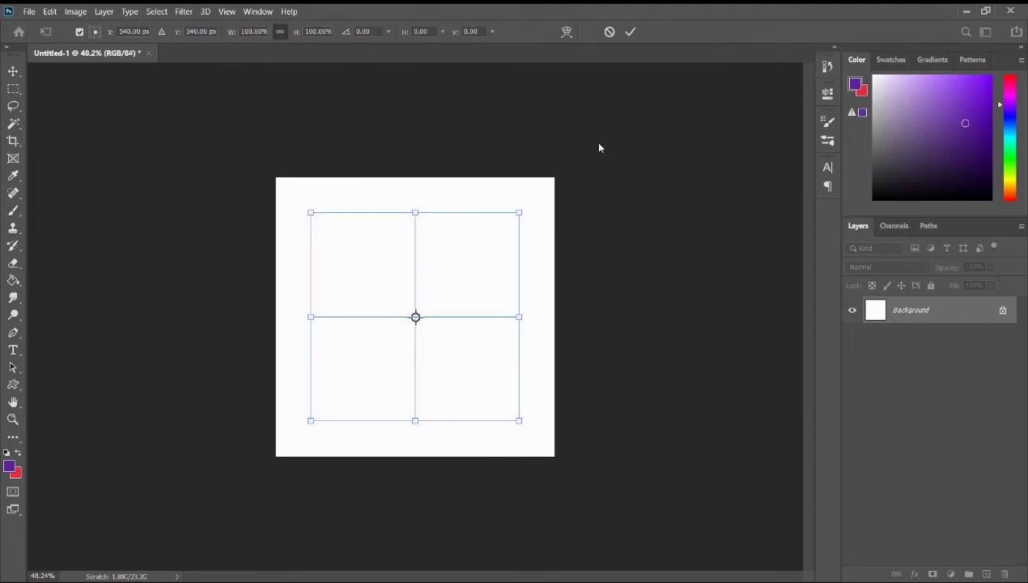
{"action": "left_click_drag", "start_coordinate": [519, 212], "coordinate": [570, 160]}
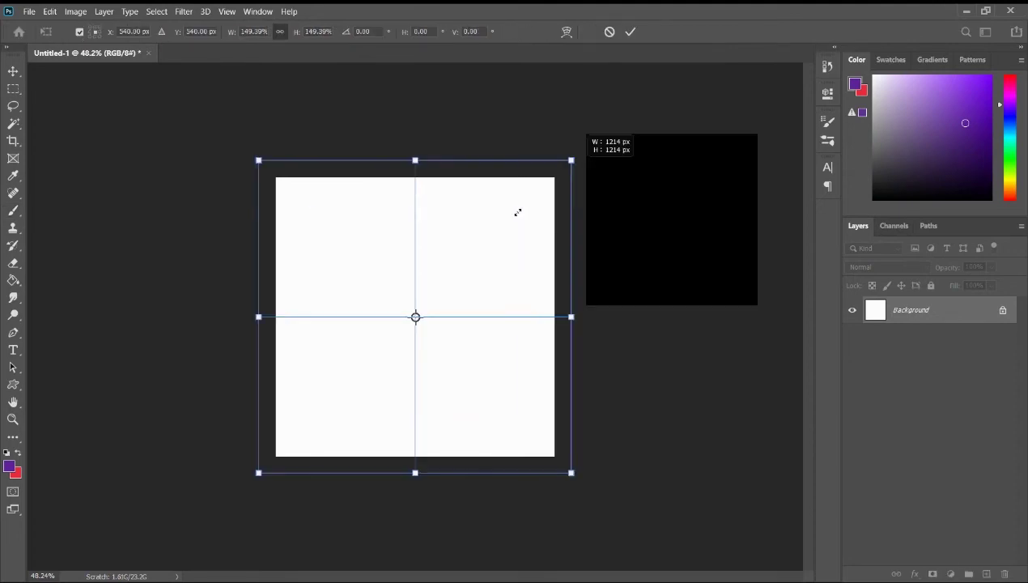
{"action": "key", "text": "Return"}
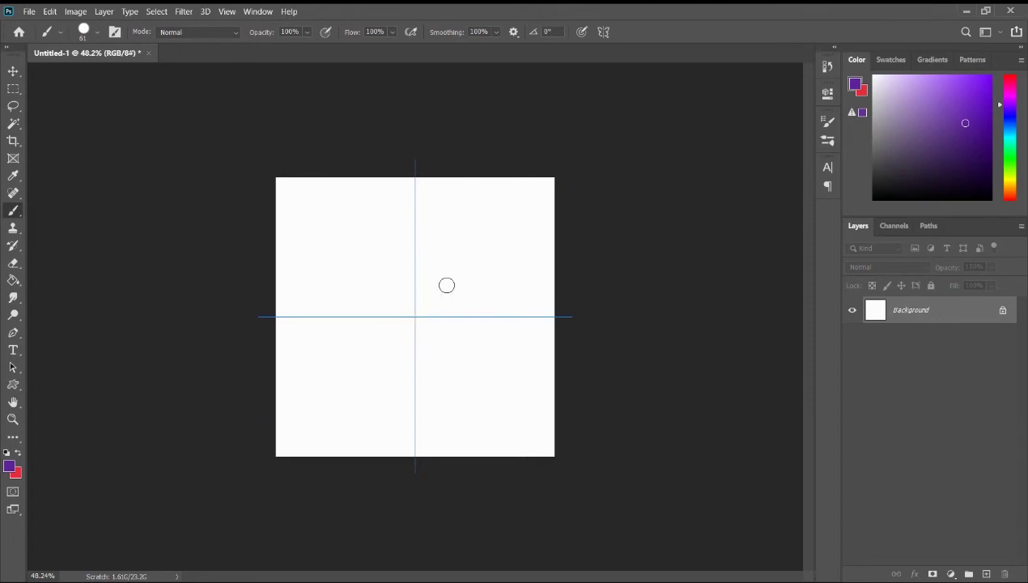
Paint four-way mirrored diagonal and short horizontal purple strokes plus a centre dot
{"action": "left_click_drag", "start_coordinate": [445, 280], "coordinate": [501, 229]}
{"action": "left_click_drag", "start_coordinate": [436, 253], "coordinate": [453, 224]}
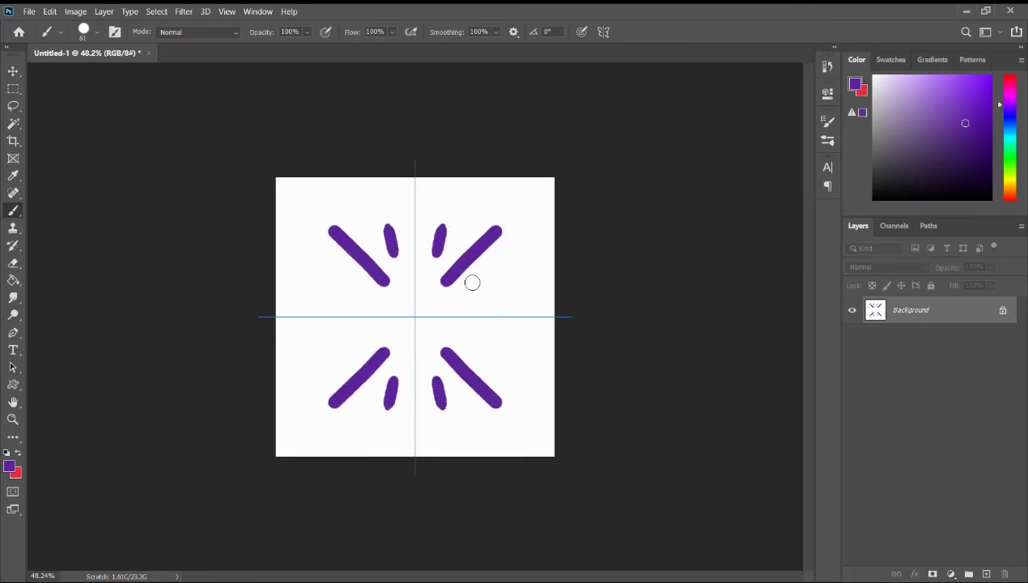
{"action": "left_click_drag", "start_coordinate": [460, 291], "coordinate": [483, 292]}
{"action": "left_click", "coordinate": [415, 316]}
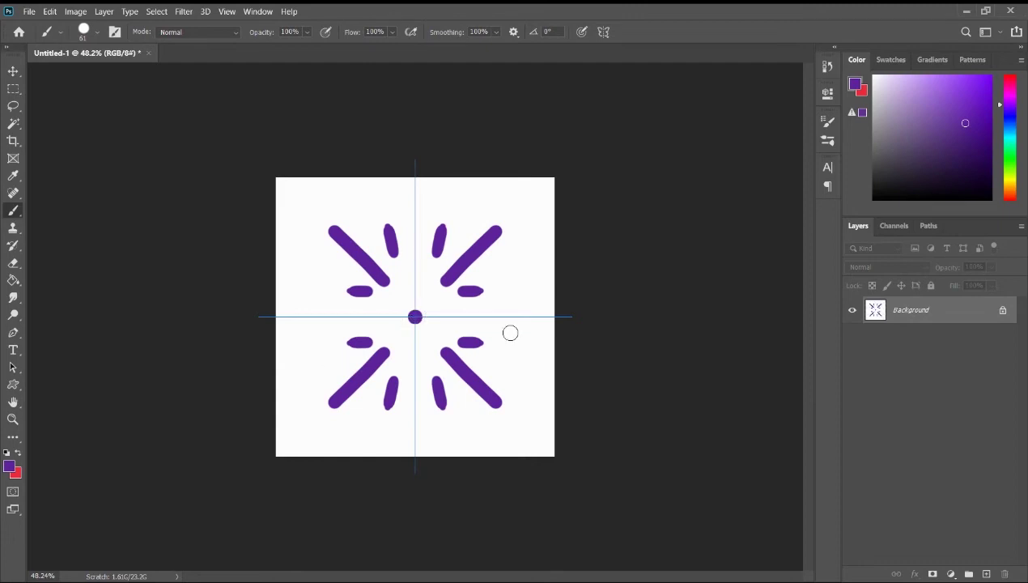
{"action": "left_click", "coordinate": [604, 32]}
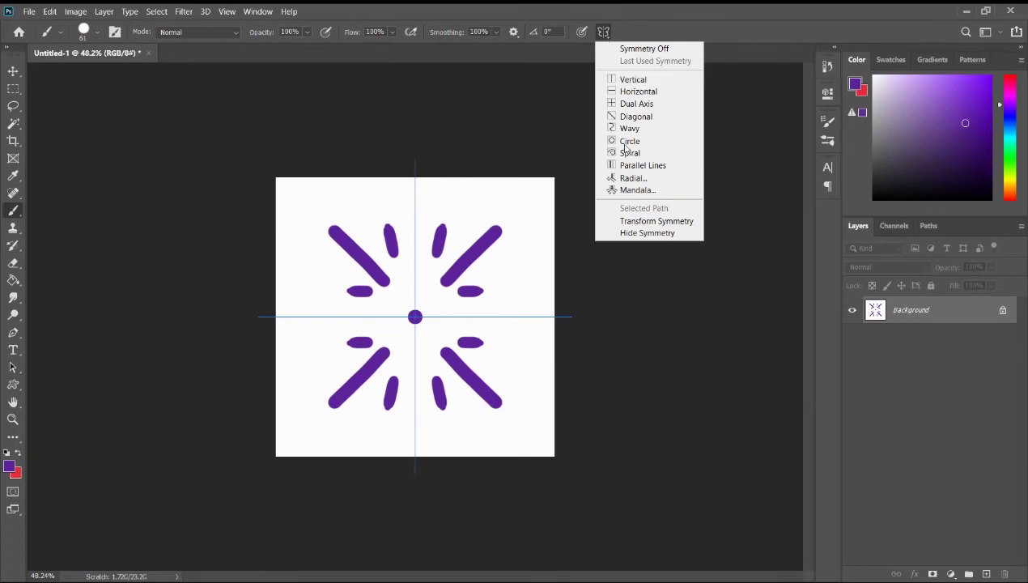
{"action": "left_click", "coordinate": [647, 233]}
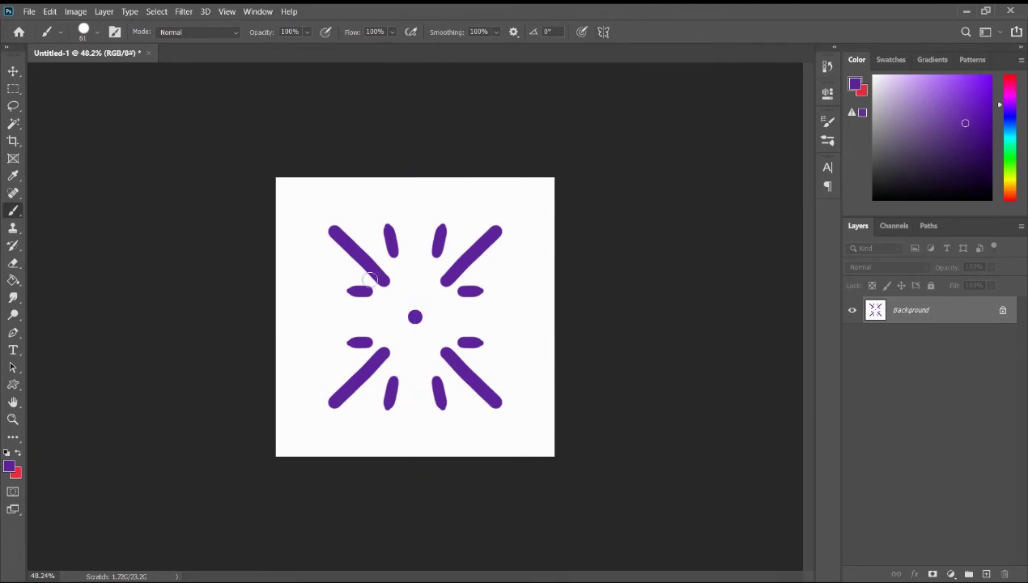
{"action": "scroll", "coordinate": [344, 321], "scroll_direction": "up", "scroll_amount": 4}
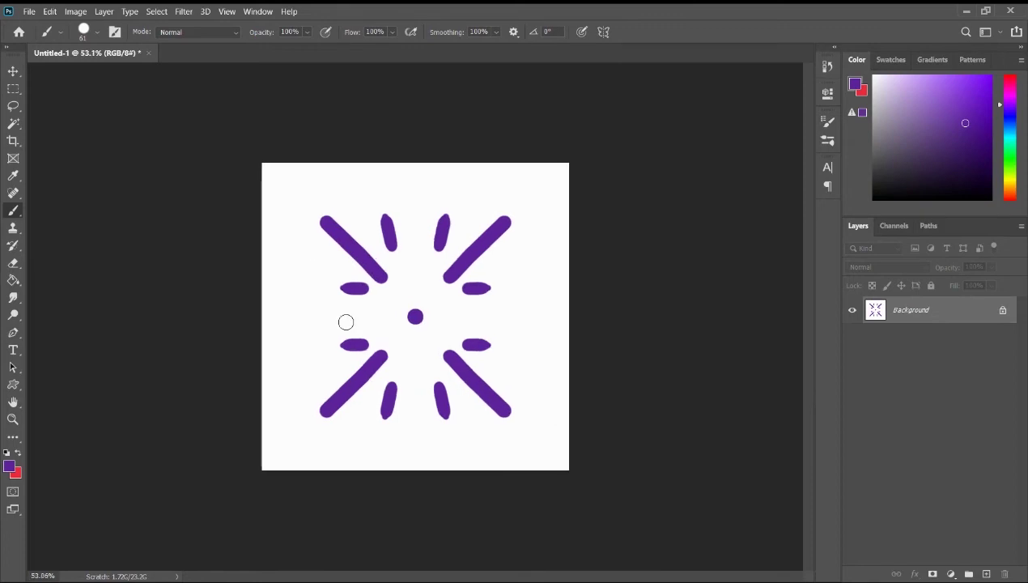
{"action": "left_click", "coordinate": [604, 31]}
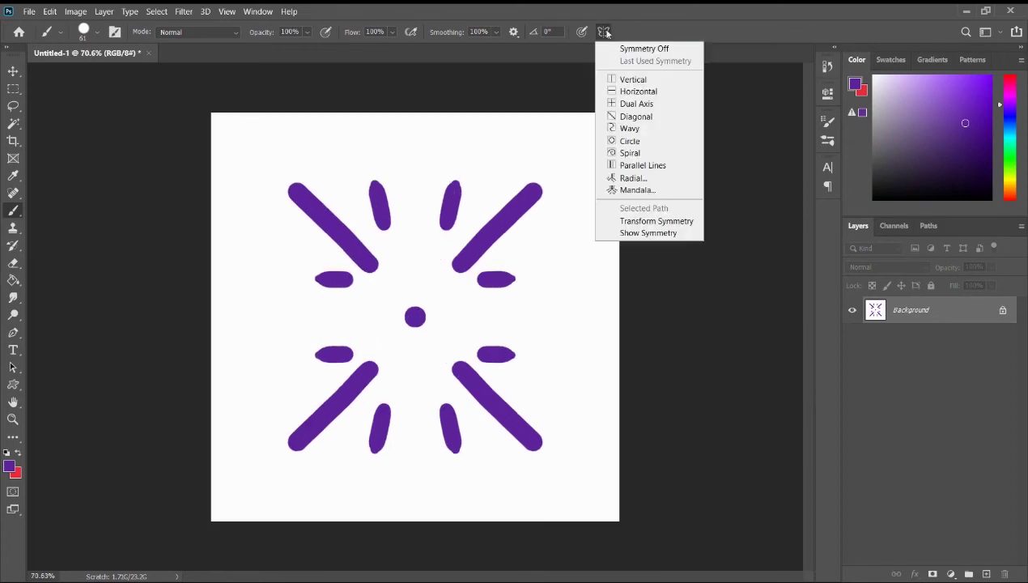
{"action": "left_click", "coordinate": [540, 69]}
{"action": "left_click", "coordinate": [605, 31]}
{"action": "left_click", "coordinate": [617, 52]}
{"action": "left_click", "coordinate": [604, 32]}
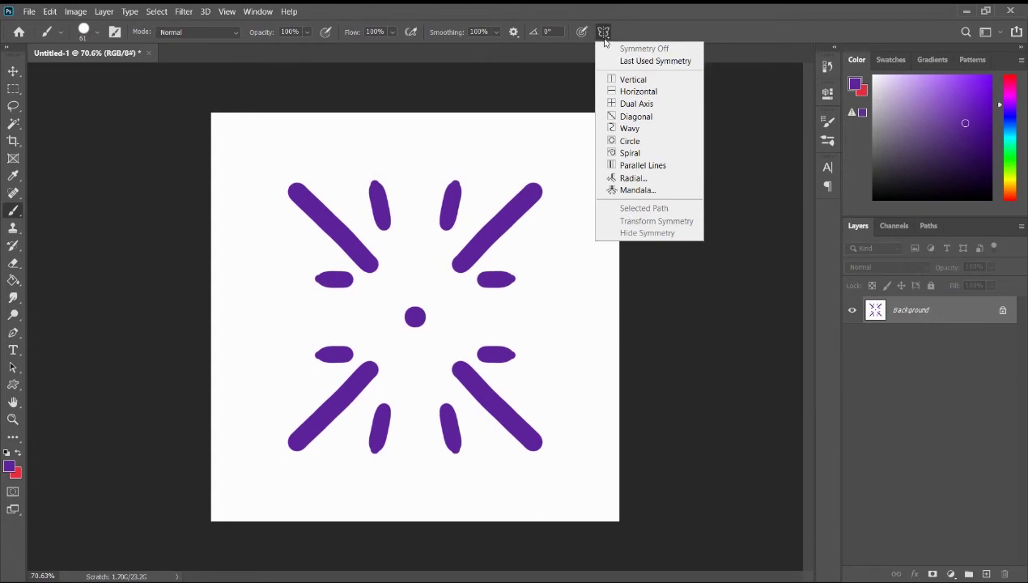
{"action": "left_click", "coordinate": [615, 62]}
{"action": "scroll", "coordinate": [457, 225], "scroll_direction": "down", "scroll_amount": 2}
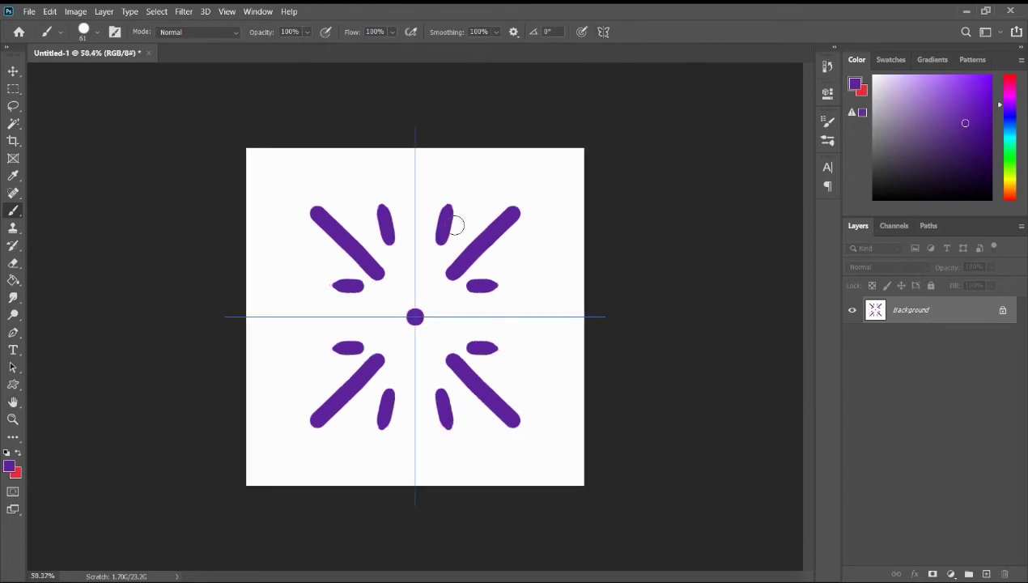
{"action": "left_click", "coordinate": [603, 31]}
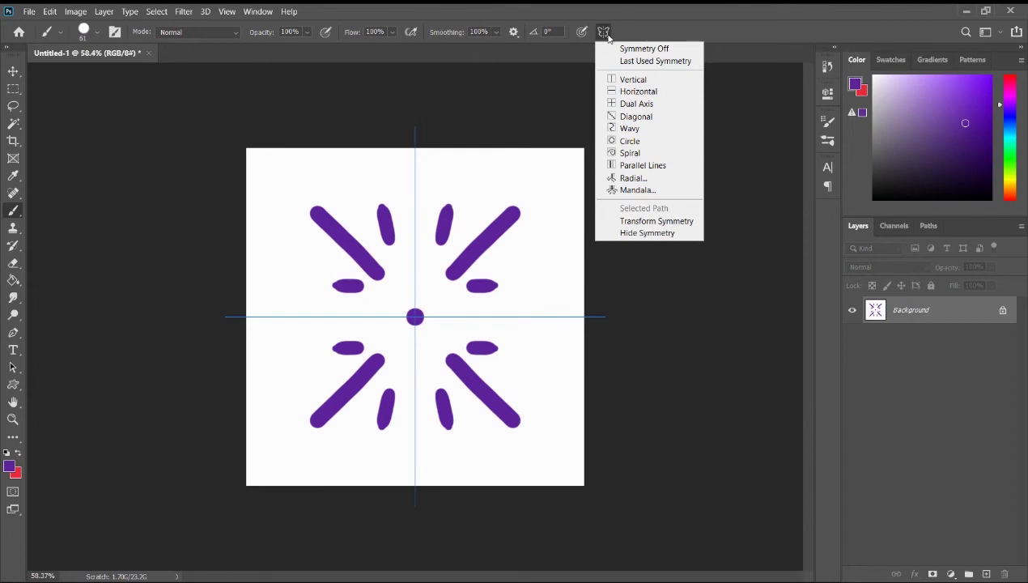
Enlarge and rotate the symmetry axes with Transform Symmetry, commit, and show the History panel
{"action": "left_click", "coordinate": [651, 221]}
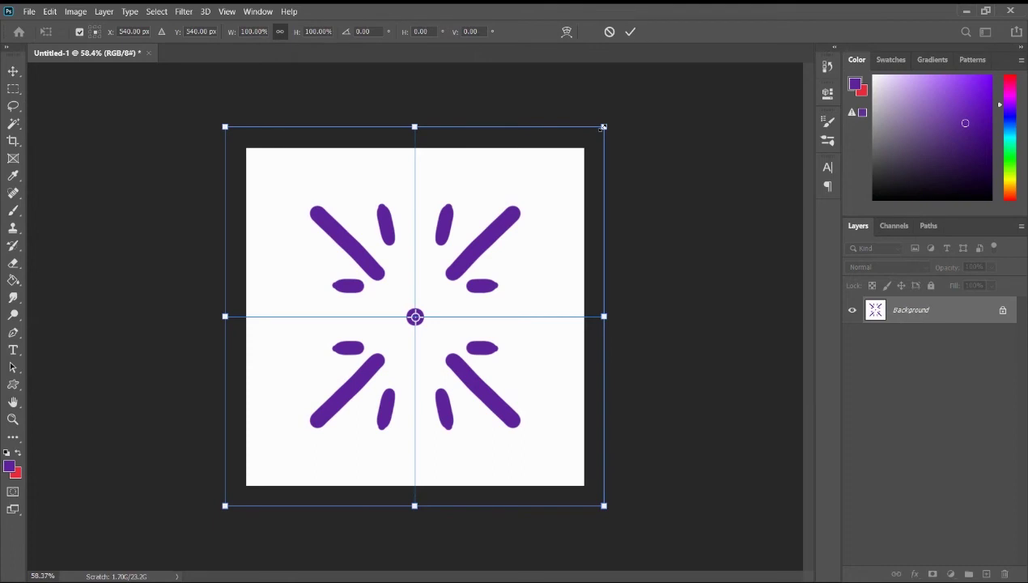
{"action": "left_click_drag", "start_coordinate": [603, 127], "coordinate": [620, 110]}
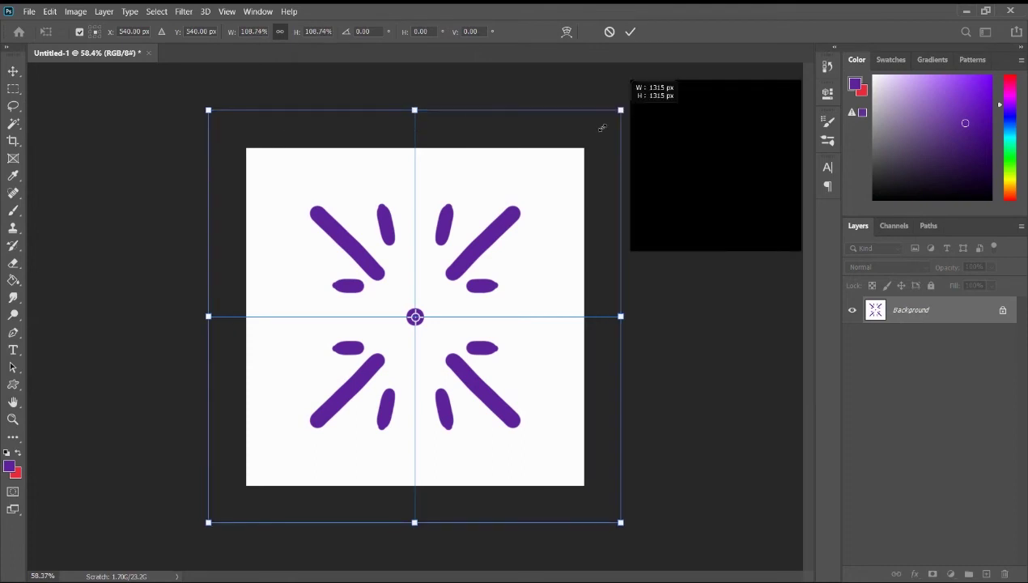
{"action": "left_click_drag", "start_coordinate": [602, 127], "coordinate": [684, 240]}
{"action": "key", "text": "Return"}
{"action": "key", "text": "b"}
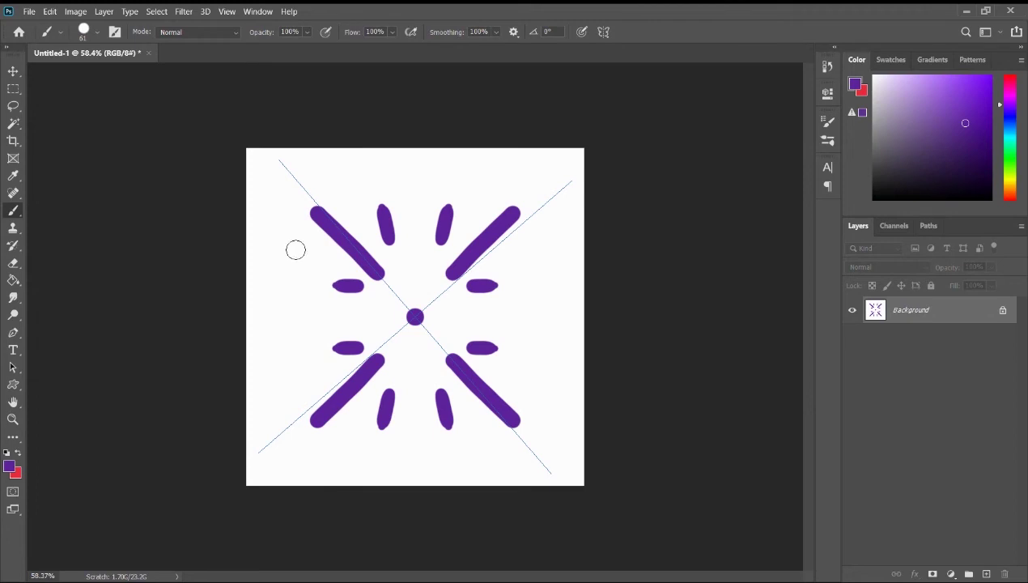
{"action": "left_click", "coordinate": [828, 68]}
Revert to the blank original, then set 3-segment Mandala symmetry enlarged across the canvas
{"action": "left_click", "coordinate": [831, 67]}
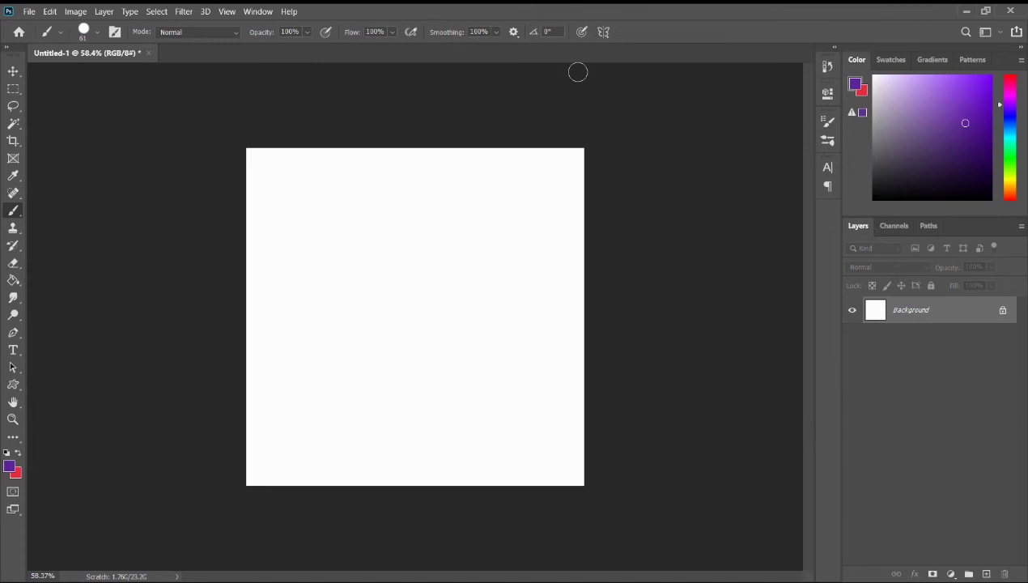
{"action": "left_click", "coordinate": [603, 32]}
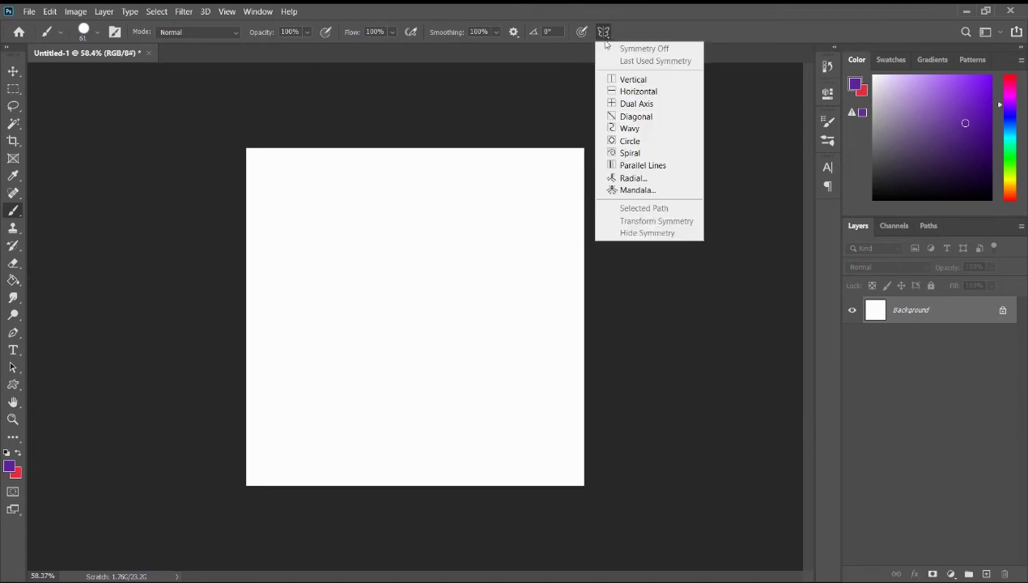
{"action": "left_click", "coordinate": [623, 190]}
{"action": "left_click", "coordinate": [586, 185]}
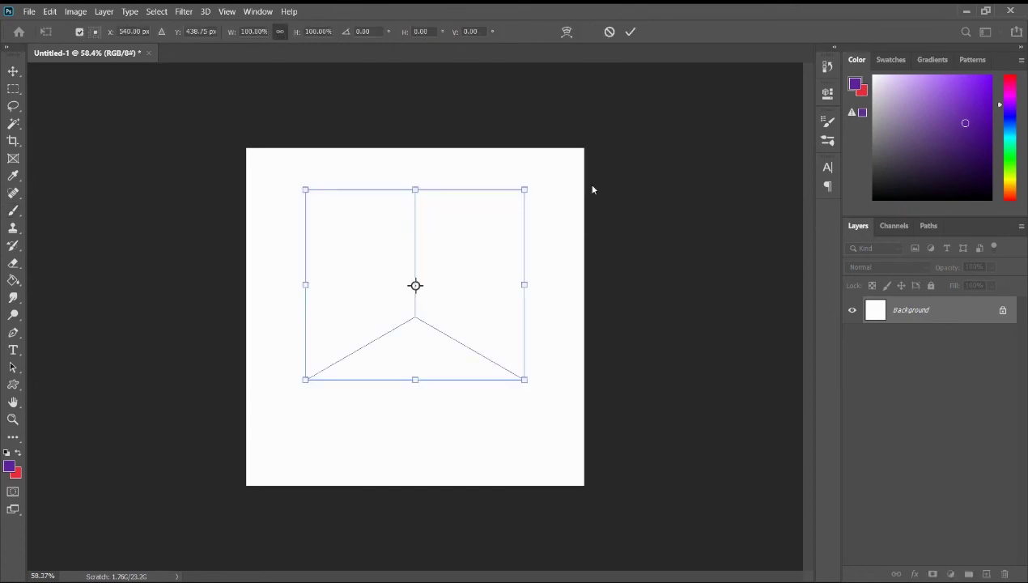
{"action": "left_click_drag", "start_coordinate": [305, 379], "coordinate": [184, 484]}
{"action": "mouse_move", "coordinate": [463, 342]}
{"action": "left_mouse_down"}
{"action": "mouse_move", "coordinate": [464, 368]}
{"action": "mouse_move", "coordinate": [498, 285]}
{"action": "left_mouse_up"}
{"action": "key", "text": "Return"}
Add a new layer named 'brush'
{"action": "key", "text": "ctrl+shift+n"}
{"action": "type", "text": "brush"}
{"action": "key", "text": "Return"}
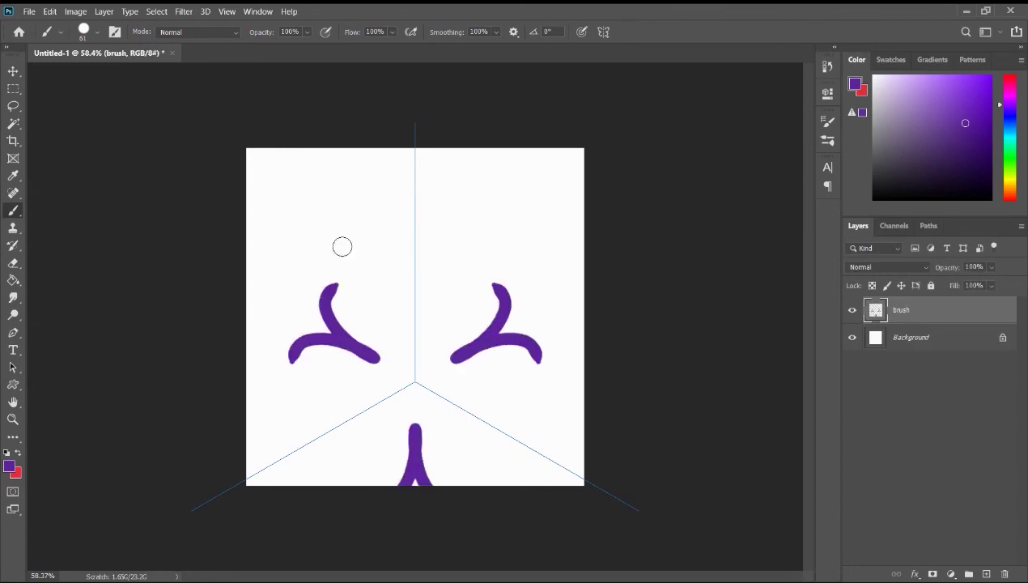
Paint a mirrored Y stroke at top centre, then delete the 'brush' layer
{"action": "mouse_move", "coordinate": [415, 279]}
{"action": "left_mouse_down"}
{"action": "mouse_move", "coordinate": [407, 203]}
{"action": "mouse_move", "coordinate": [356, 183]}
{"action": "left_mouse_up"}
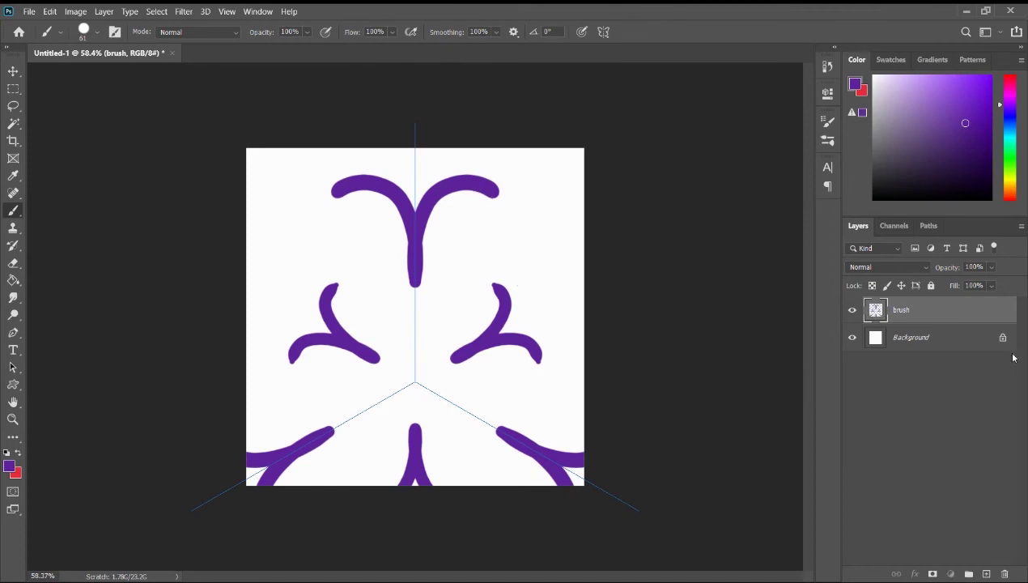
{"action": "key", "text": "Delete"}
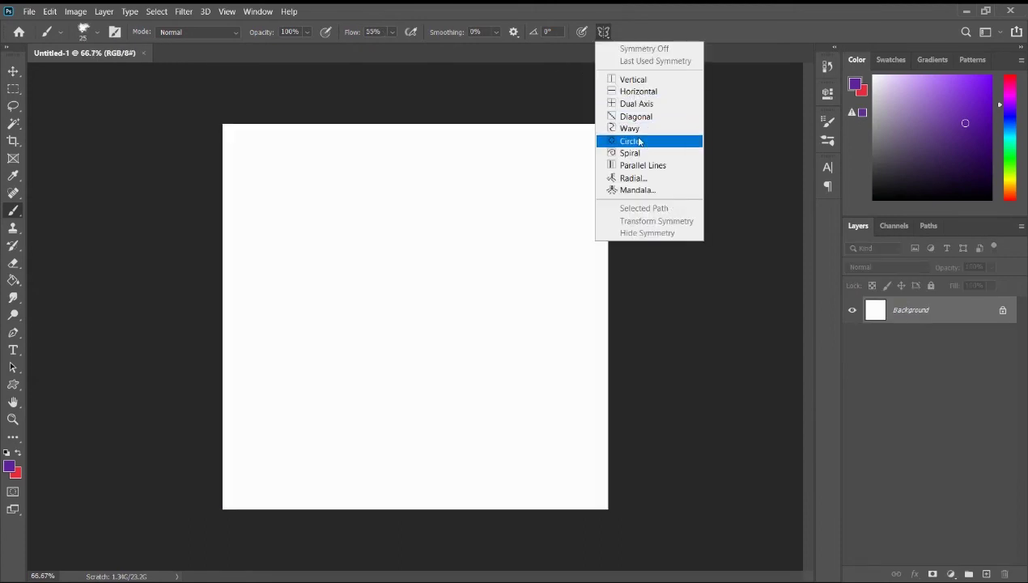
Apply Circle symmetry and paint a large purple arch and inner hook around it
{"action": "left_click", "coordinate": [640, 142]}
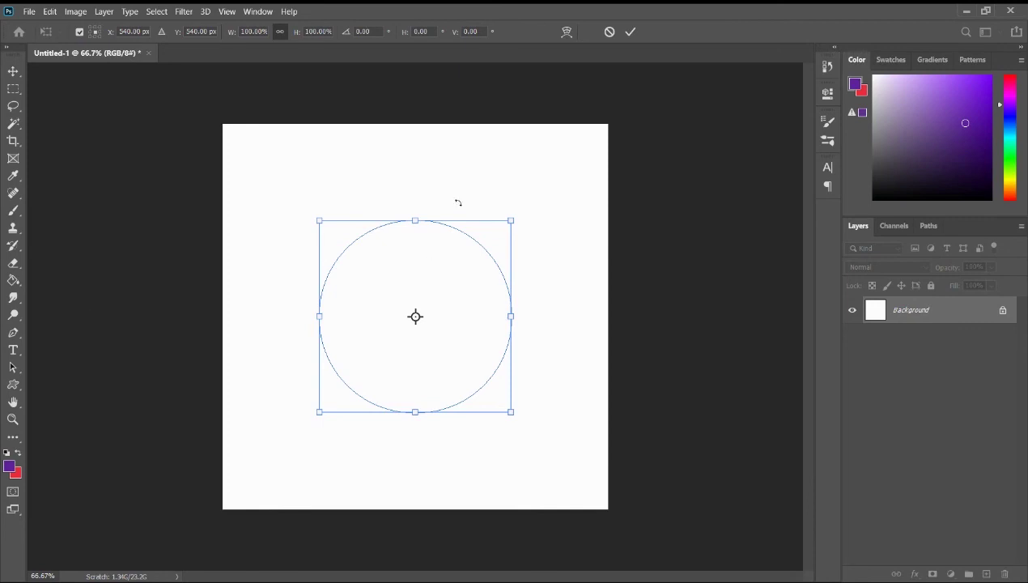
{"action": "key", "text": "Return"}
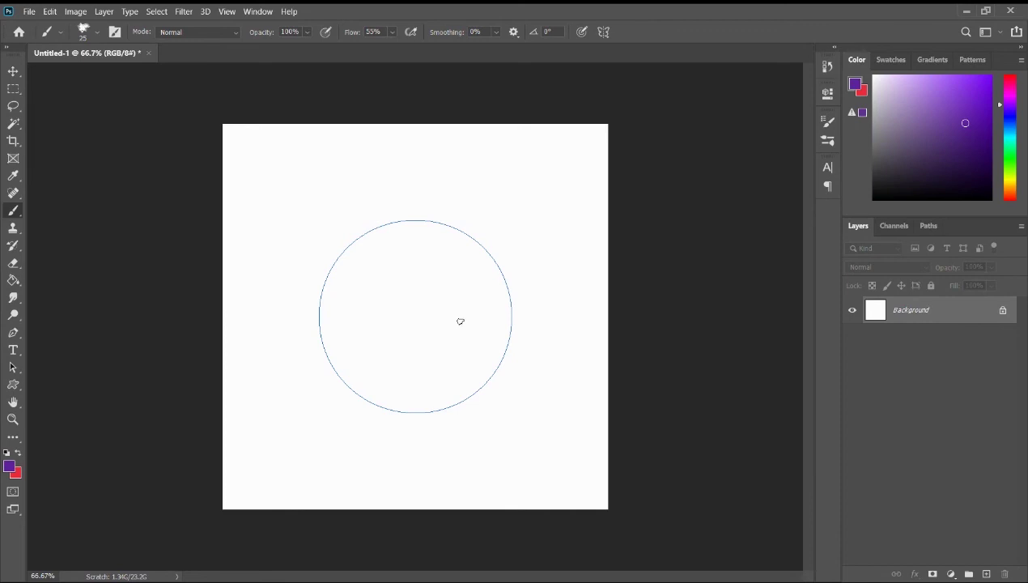
{"action": "mouse_move", "coordinate": [531, 285]}
{"action": "left_mouse_down"}
{"action": "mouse_move", "coordinate": [522, 237]}
{"action": "mouse_move", "coordinate": [471, 197]}
{"action": "left_mouse_up"}
{"action": "mouse_move", "coordinate": [381, 187]}
{"action": "left_mouse_down"}
{"action": "mouse_move", "coordinate": [403, 183]}
{"action": "mouse_move", "coordinate": [353, 194]}
{"action": "mouse_move", "coordinate": [302, 229]}
{"action": "mouse_move", "coordinate": [288, 284]}
{"action": "mouse_move", "coordinate": [311, 396]}
{"action": "left_mouse_up"}
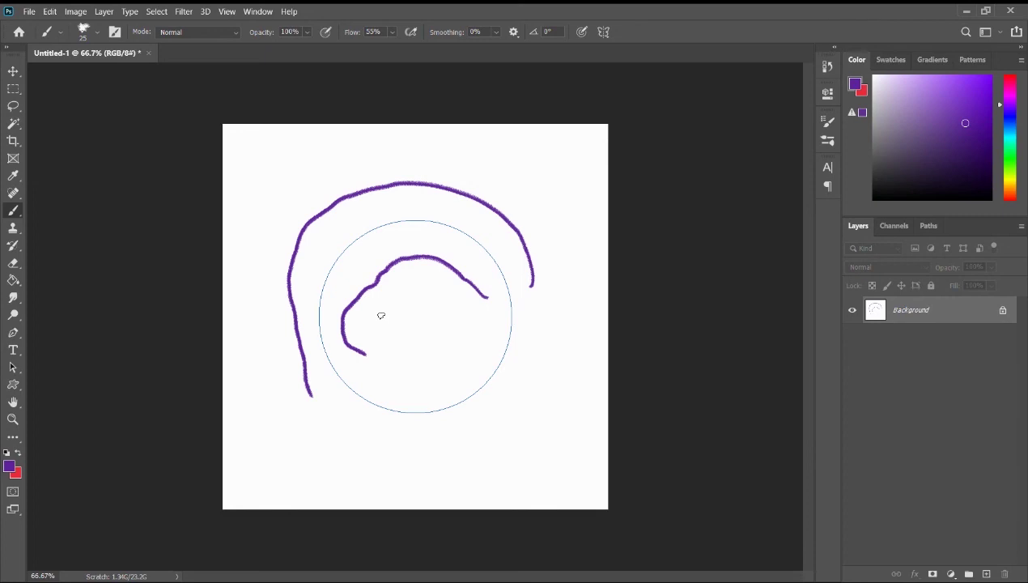
Undo both purple circle-symmetry strokes and return to the Brush tool
{"action": "key", "text": "ctrl+z"}
{"action": "key", "text": "ctrl+z"}
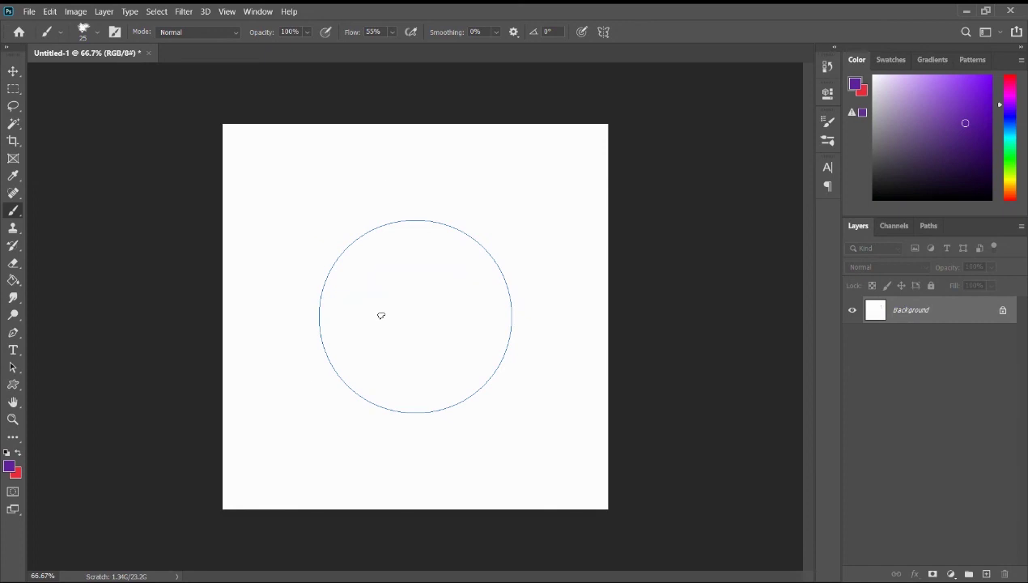
{"action": "key", "text": "v"}
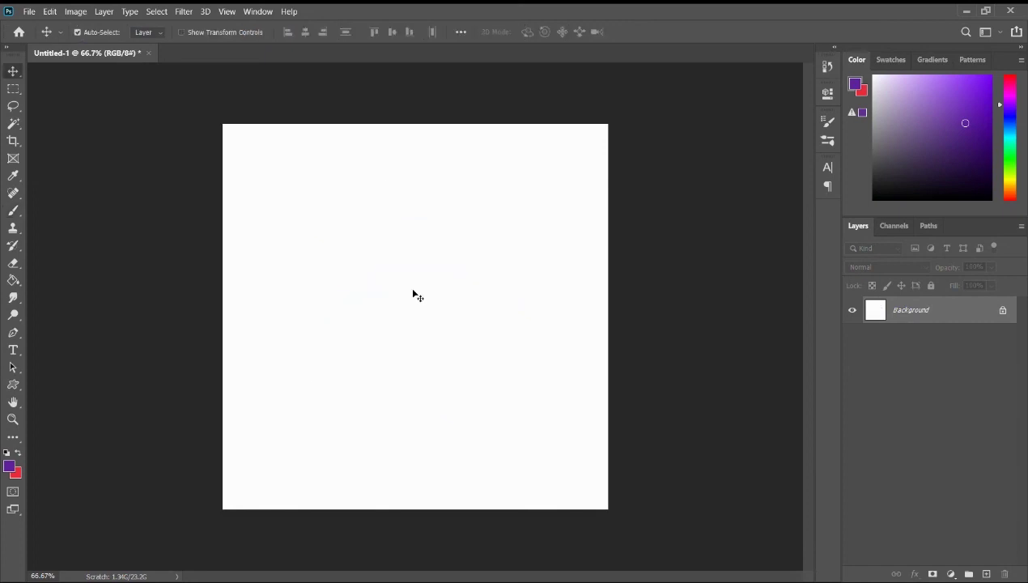
{"action": "key", "text": "b"}
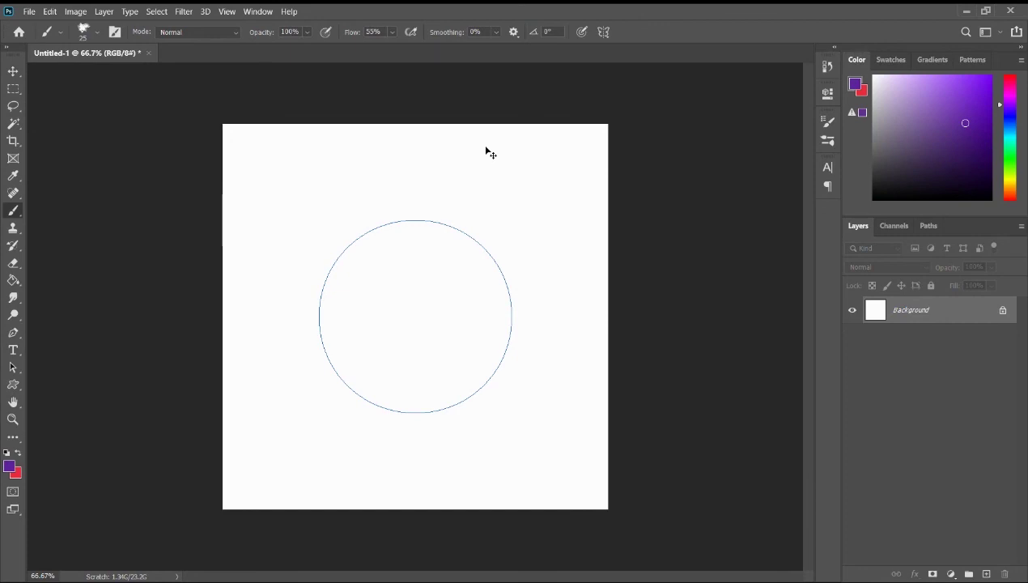